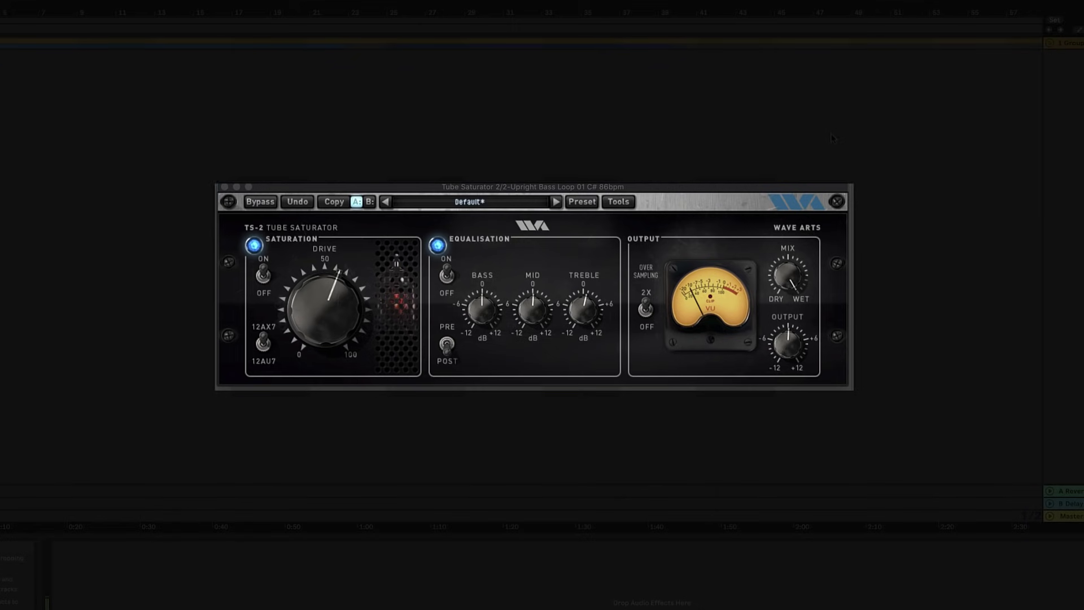
# - Ease the saturation drive down toward half and give the mid band a slight boost
pyautogui.moveTo(312, 300)
pyautogui.mouseDown()
pyautogui.moveTo(324, 310)
pyautogui.moveTo(332, 291)
pyautogui.mouseUp()
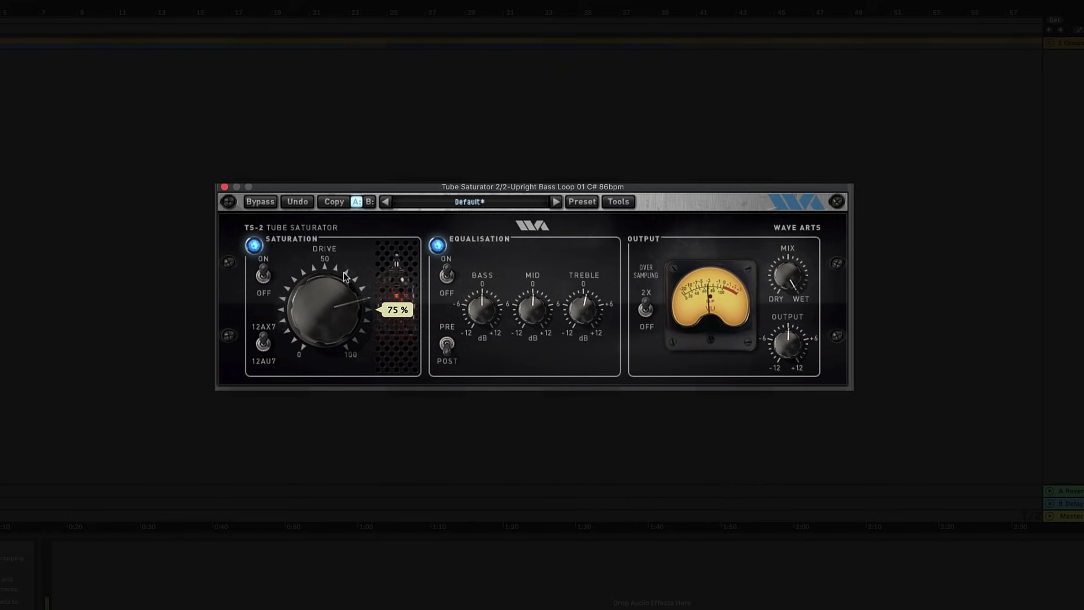
pyautogui.moveTo(346, 275); pyautogui.dragTo(324, 309)
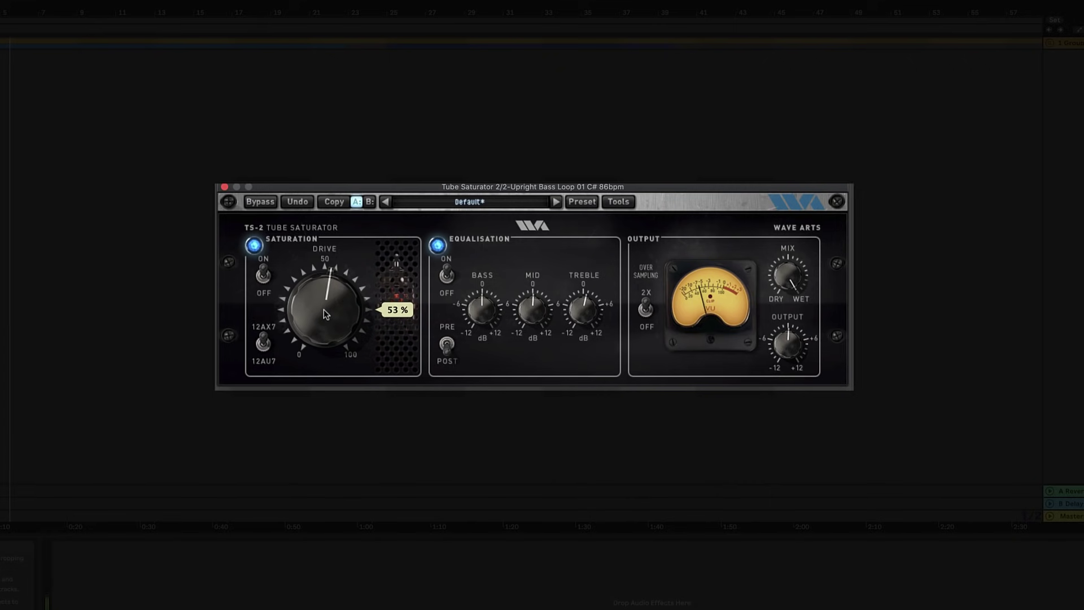
pyautogui.moveTo(325, 310); pyautogui.dragTo(319, 331)
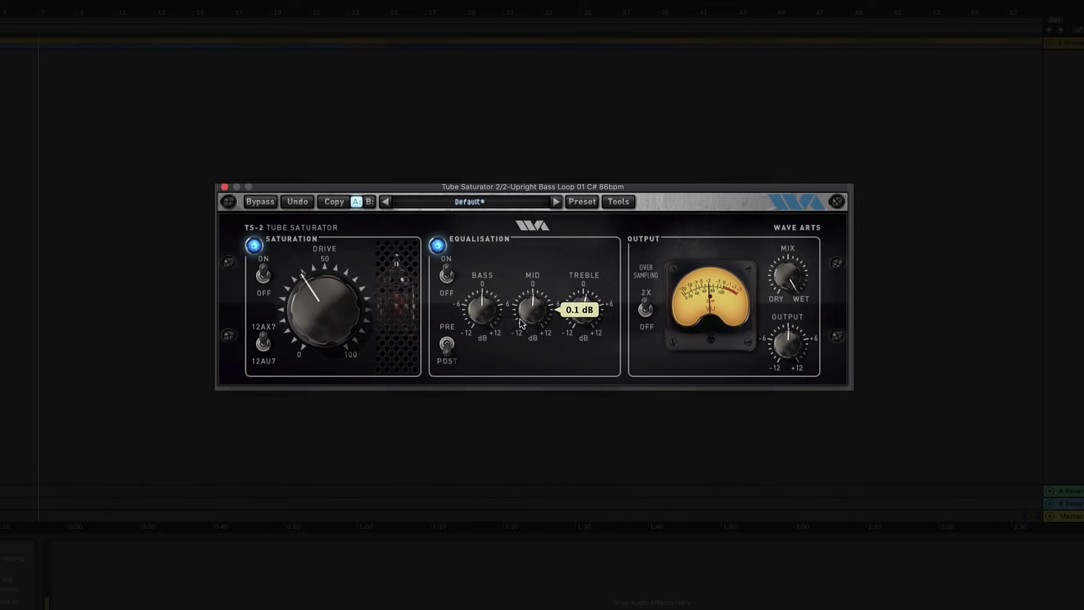
pyautogui.moveTo(522, 320); pyautogui.dragTo(527, 296)
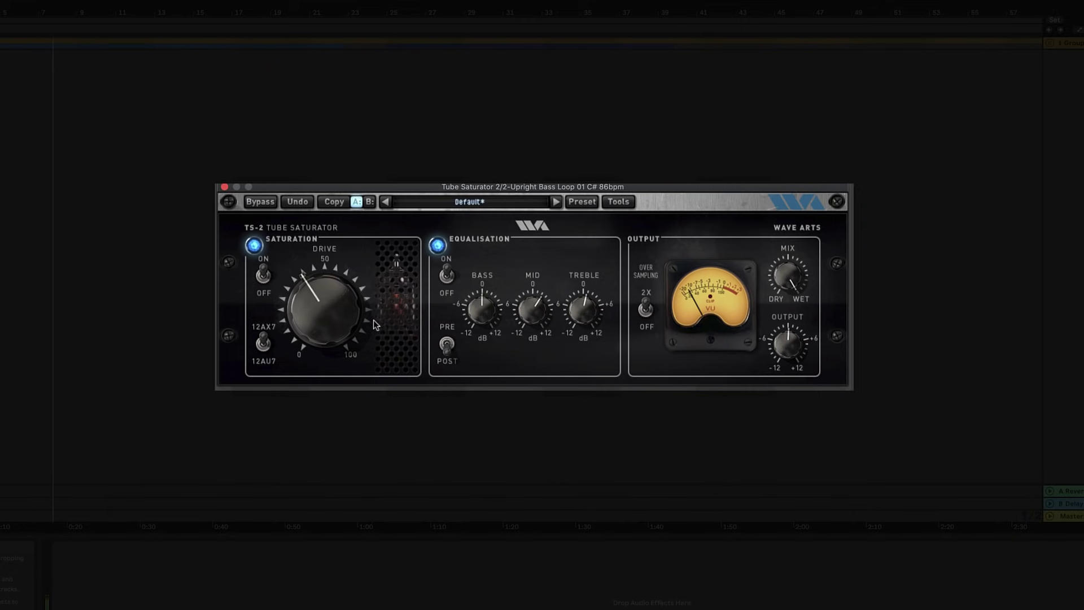
# - Settle the drive at about 50% and return the mid band to 0 dB
pyautogui.moveTo(331, 314)
pyautogui.mouseDown()
pyautogui.moveTo(336, 230)
pyautogui.moveTo(332, 289)
pyautogui.mouseUp()
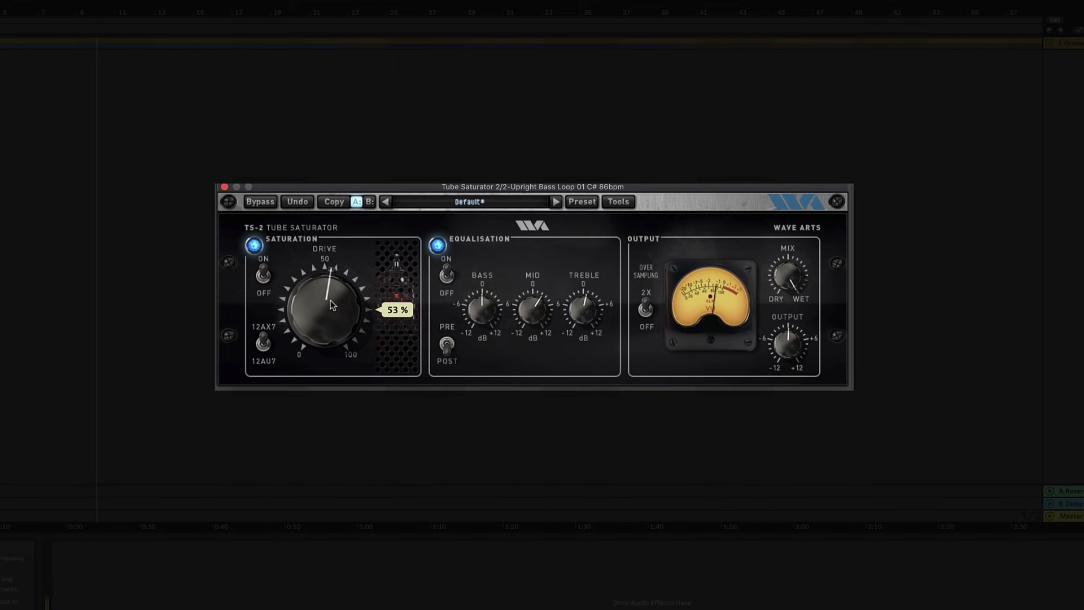
pyautogui.moveTo(330, 299); pyautogui.dragTo(333, 307)
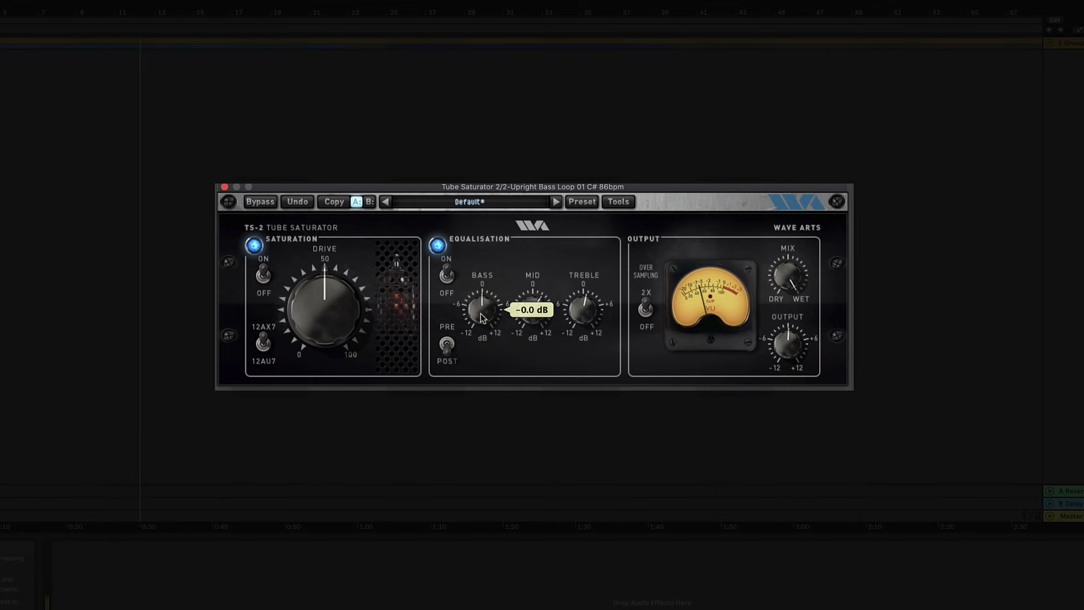
pyautogui.moveTo(532, 311)
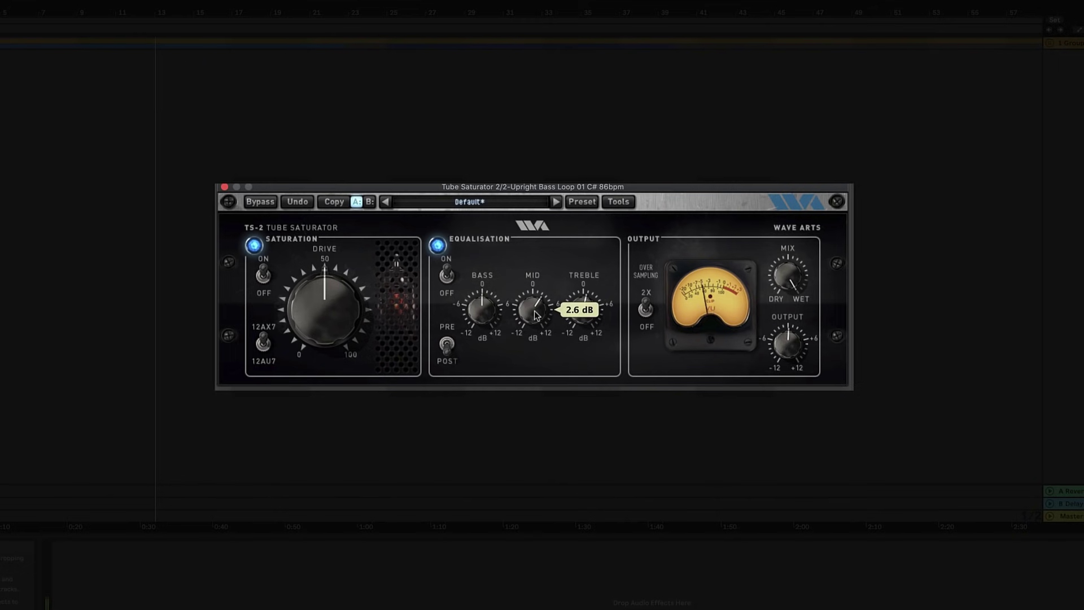
pyautogui.moveTo(533, 316); pyautogui.dragTo(531, 330)
pyautogui.moveTo(325, 307)
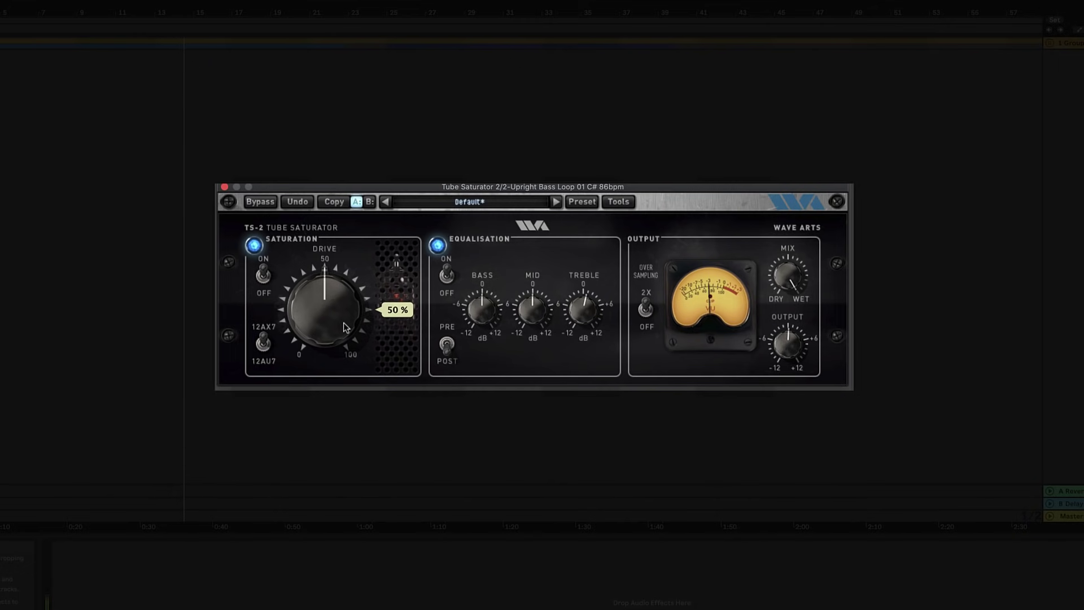
pyautogui.moveTo(344, 326)
pyautogui.mouseDown()
pyautogui.moveTo(354, 284)
pyautogui.moveTo(339, 328)
pyautogui.mouseUp()
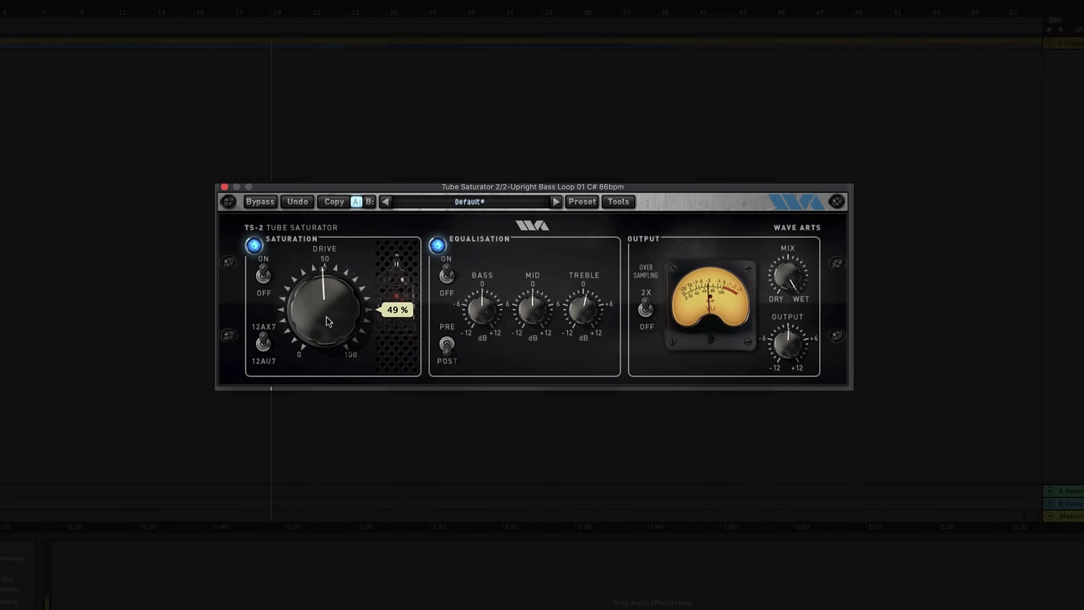
# - Nudge the drive around 50%, then boost and re-flatten the mid band
pyautogui.moveTo(327, 320); pyautogui.dragTo(327, 315)
pyautogui.moveTo(328, 316); pyautogui.dragTo(327, 320)
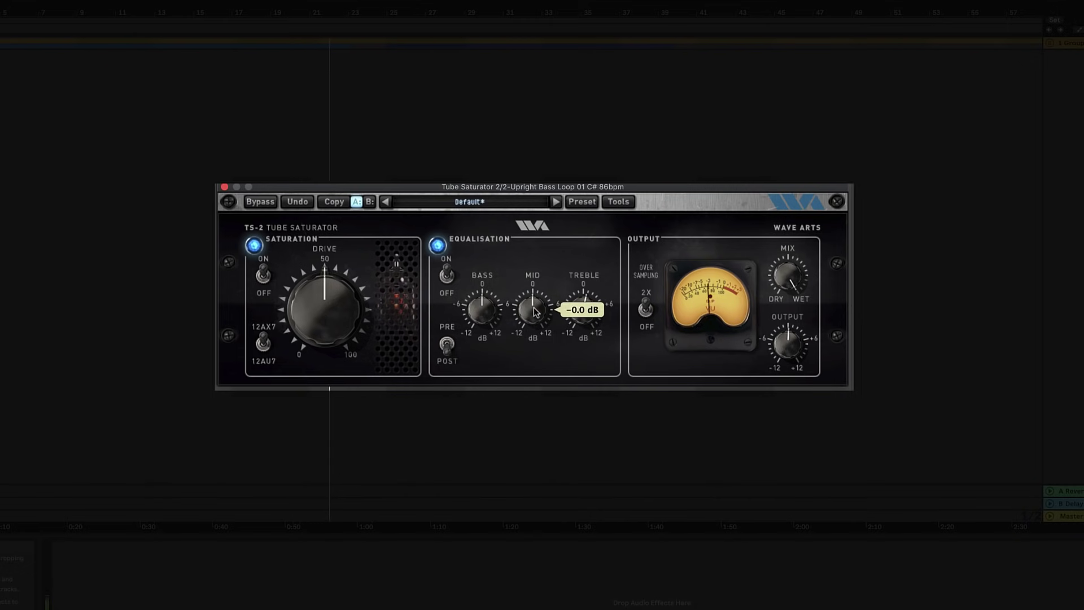
pyautogui.moveTo(533, 311)
pyautogui.mouseDown()
pyautogui.moveTo(541, 272)
pyautogui.moveTo(541, 289)
pyautogui.mouseUp()
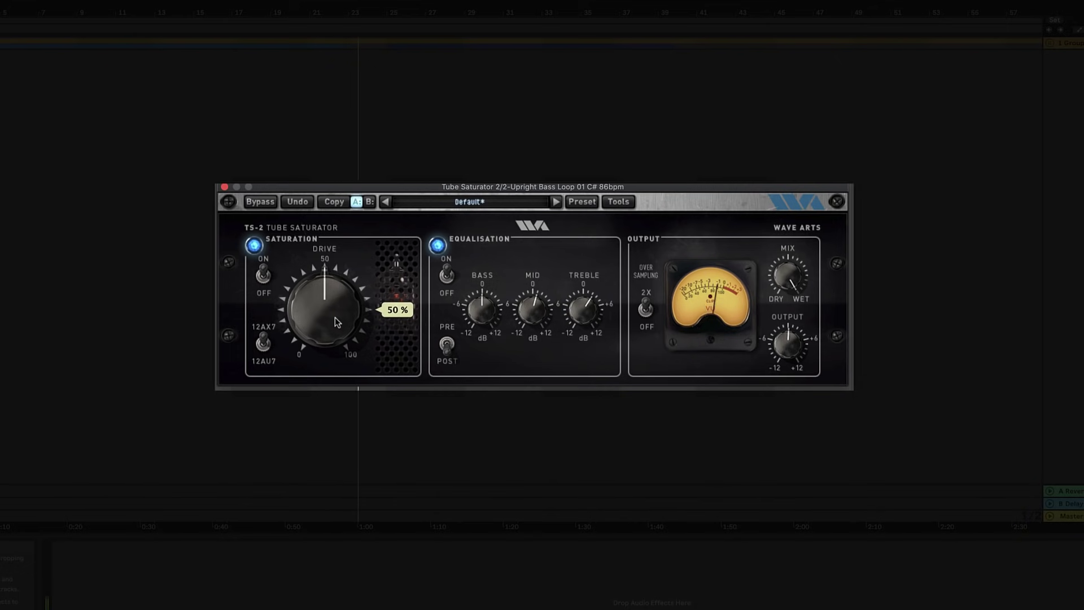
pyautogui.moveTo(335, 320); pyautogui.dragTo(336, 291)
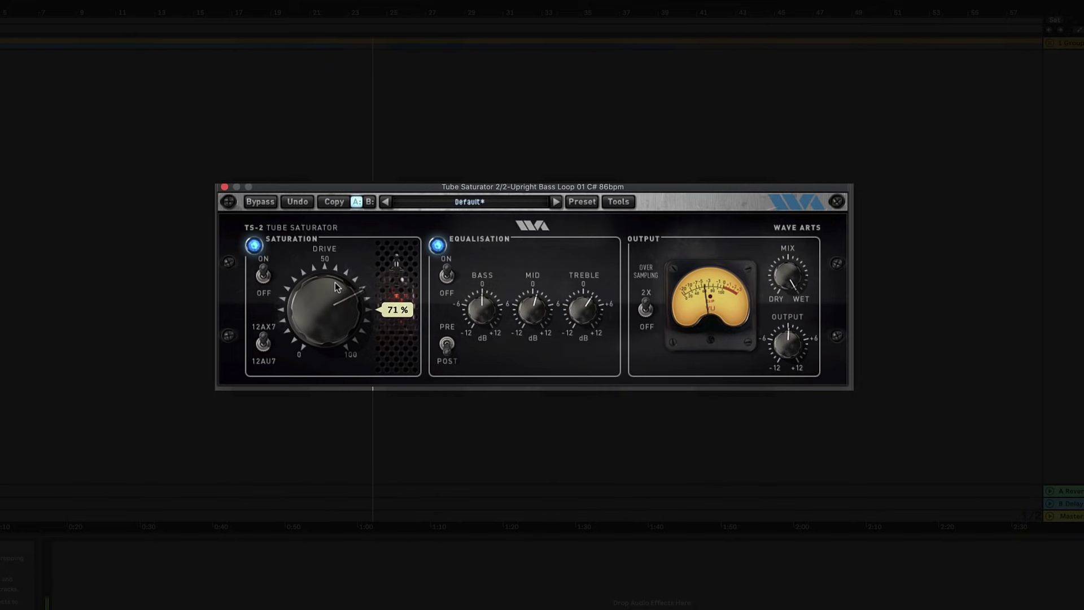
# - Cut the bass band to about -4.5 dB and fine-tune the drive near half
pyautogui.moveTo(481, 312); pyautogui.dragTo(473, 340)
pyautogui.moveTo(351, 314); pyautogui.dragTo(338, 320)
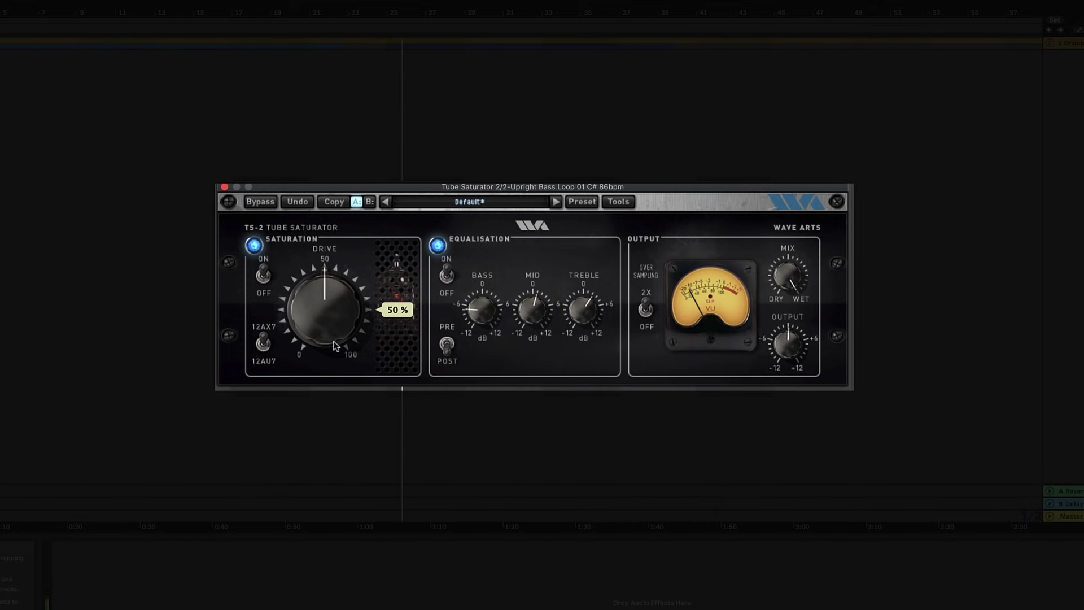
pyautogui.moveTo(335, 344); pyautogui.dragTo(318, 296)
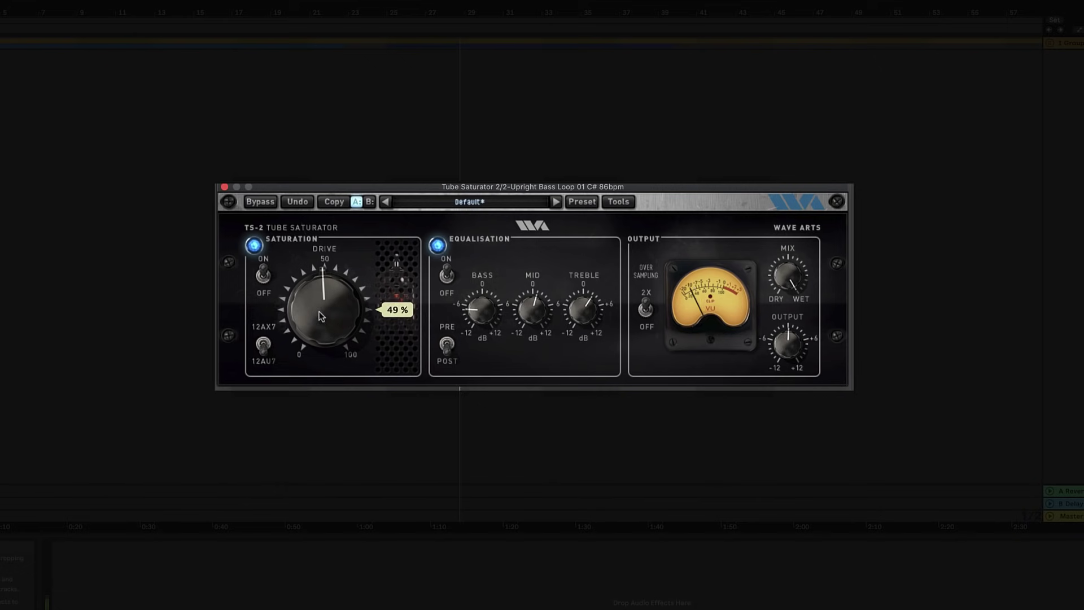
# - Push the drive up, then A/B the sound with equalisation off and back on
pyautogui.moveTo(320, 311)
pyautogui.mouseDown()
pyautogui.moveTo(316, 298)
pyautogui.moveTo(314, 315)
pyautogui.mouseUp()
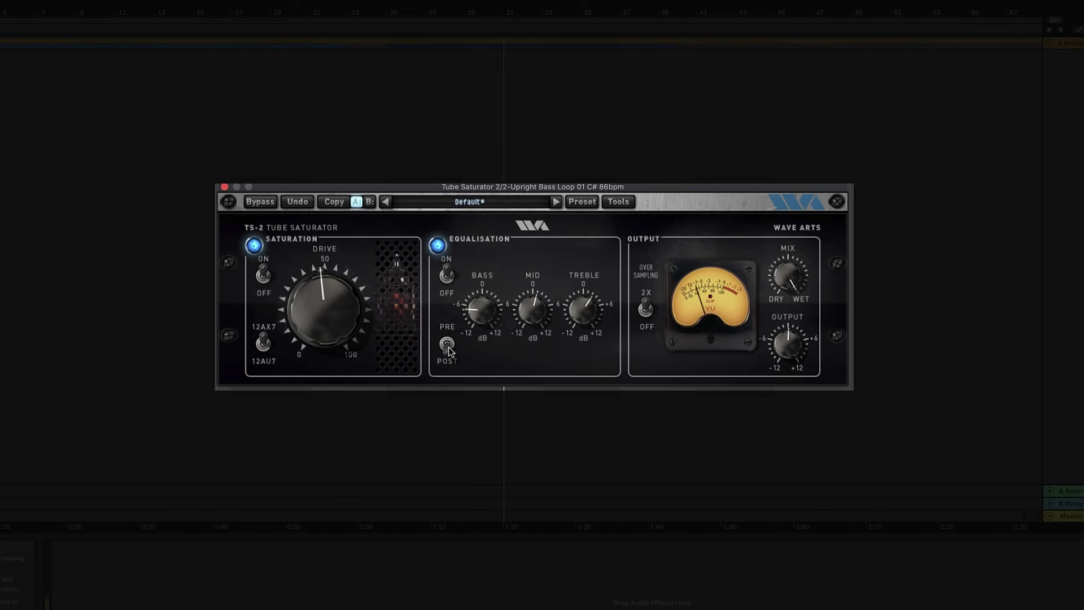
pyautogui.click(448, 277)
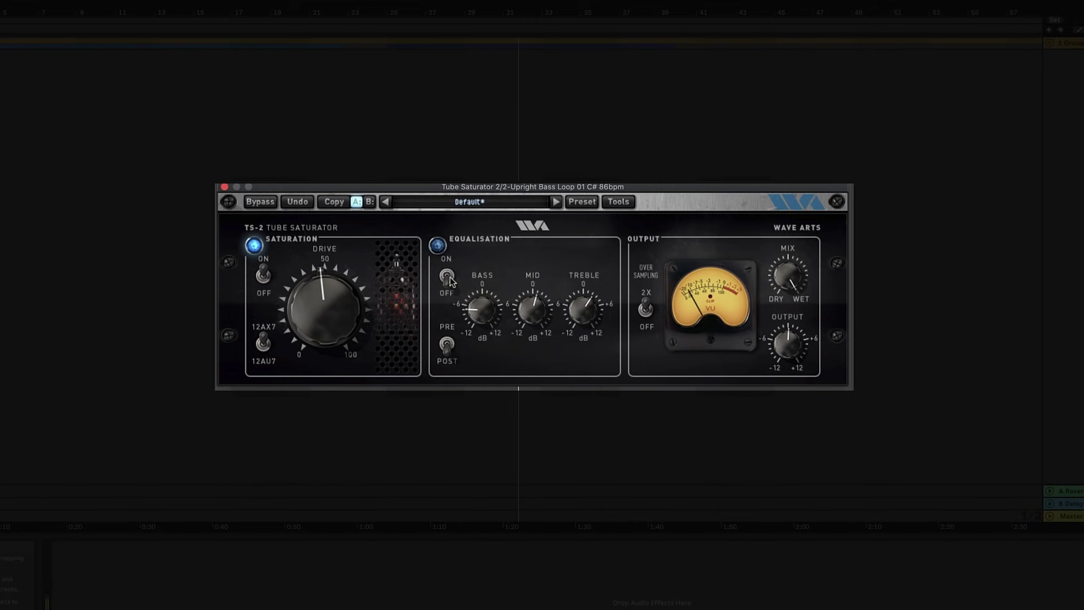
pyautogui.click(448, 278)
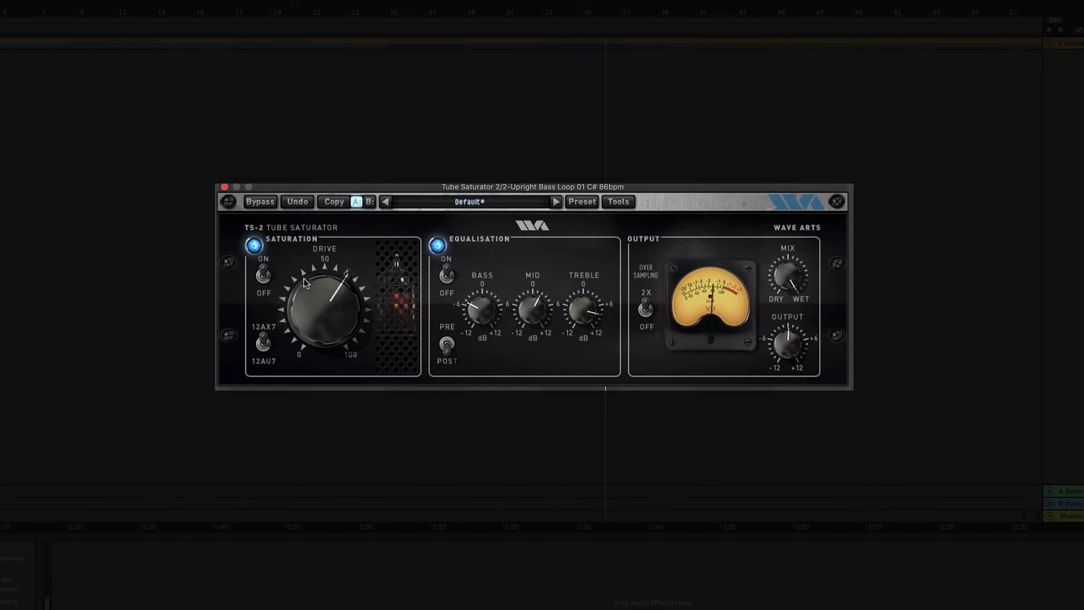
# - Blend the MIX knob back toward dry, to roughly 82% wet
pyautogui.moveTo(788, 276)
pyautogui.moveTo(783, 297)
pyautogui.mouseDown()
pyautogui.moveTo(780, 379)
pyautogui.moveTo(776, 304)
pyautogui.mouseUp()
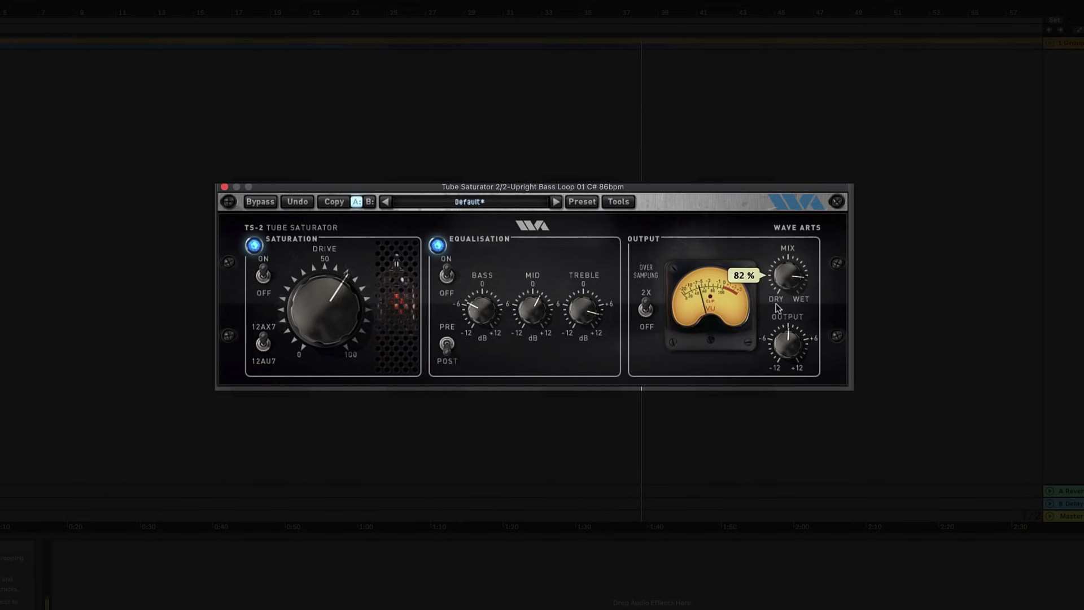